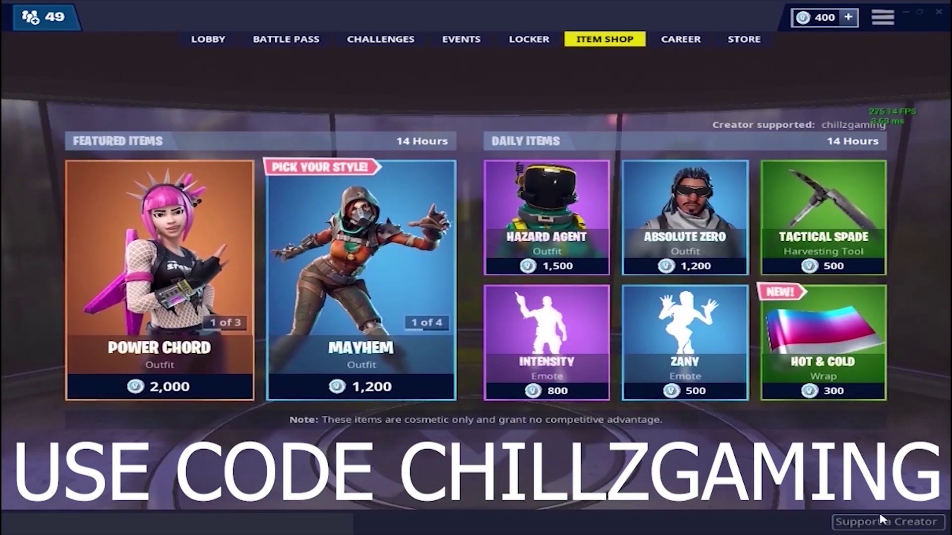
# Step: Open the Item Shop's Support a Creator dialog and accept the creator code chillzgaming
pyautogui.click(880, 520)
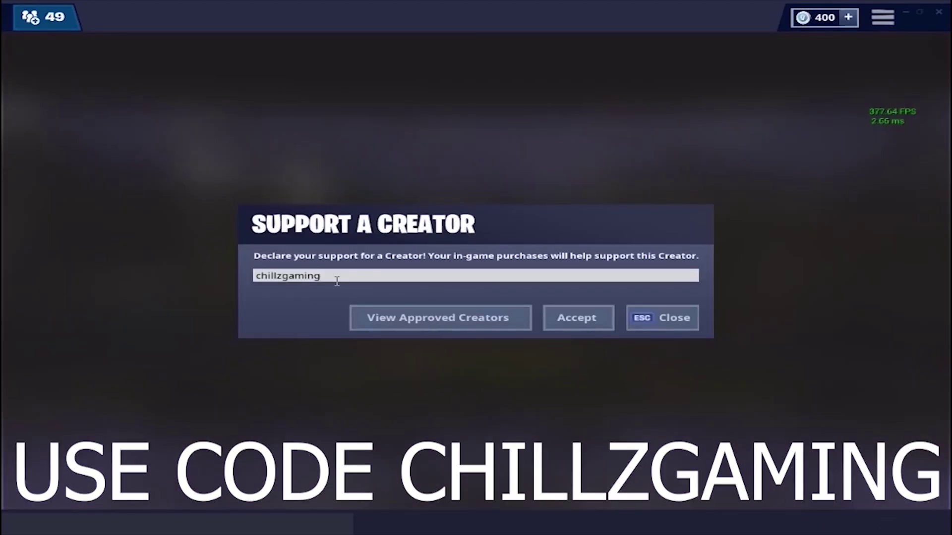
pyautogui.moveTo(329, 276); pyautogui.dragTo(240, 285)
pyautogui.click(276, 303)
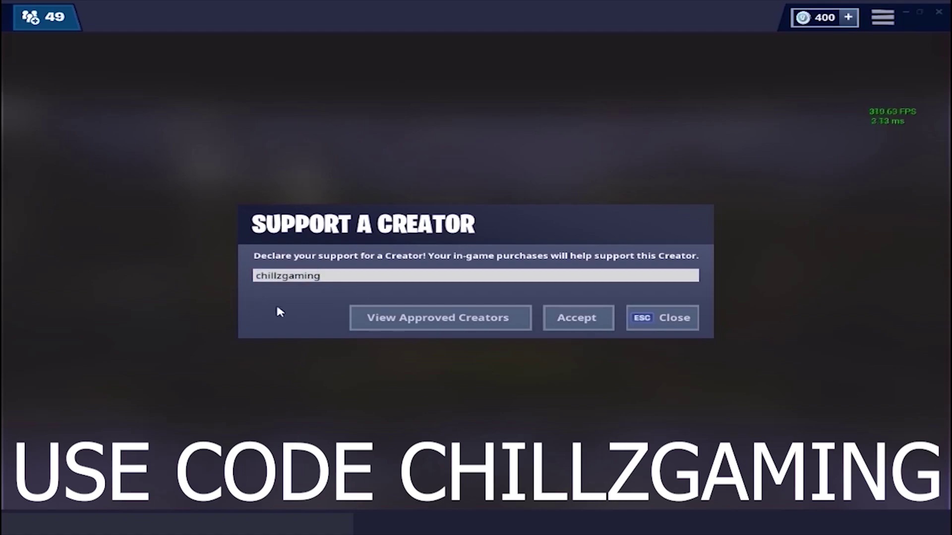
pyautogui.click(603, 329)
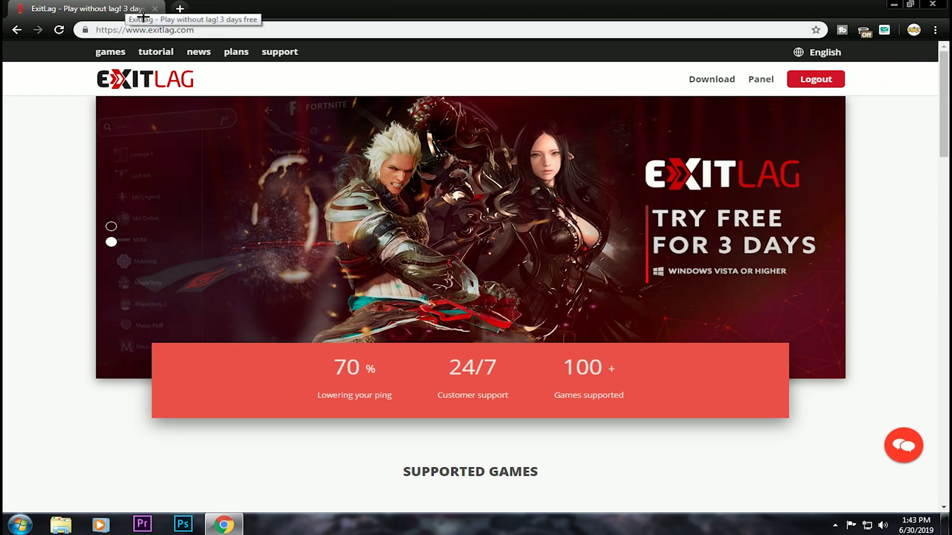
# Step: In the browser, open the download page of the ExitLag website and download the ExitLag installer
pyautogui.scroll(-15, 624, 245)
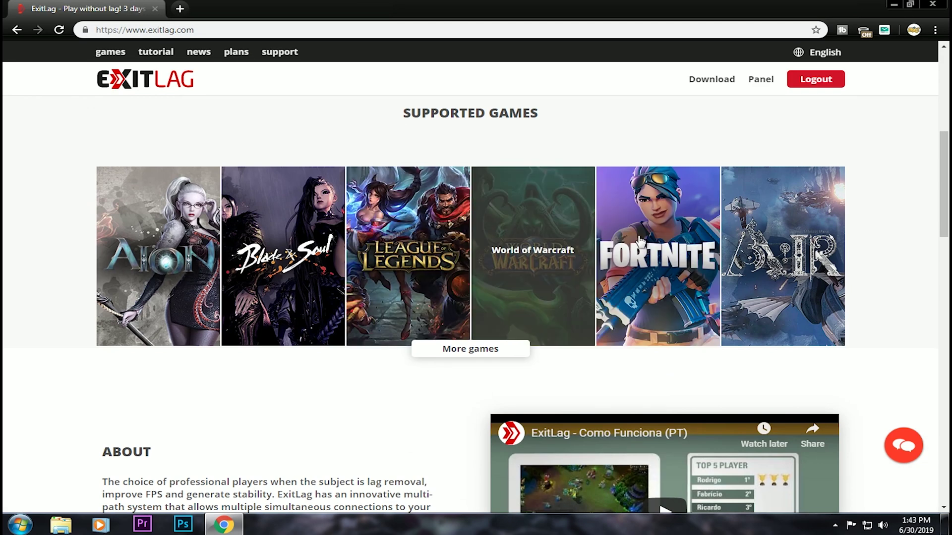
pyautogui.scroll(10, 567, 237)
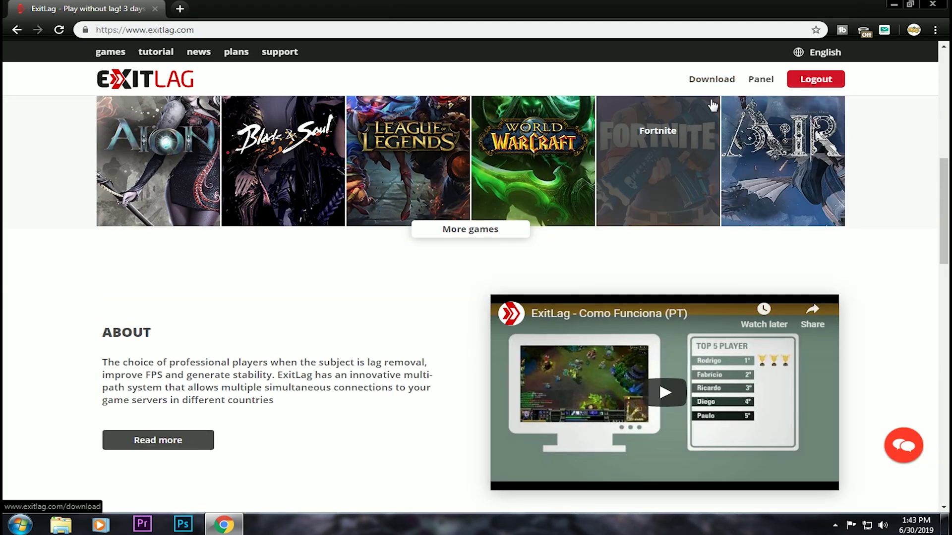
pyautogui.click(710, 82)
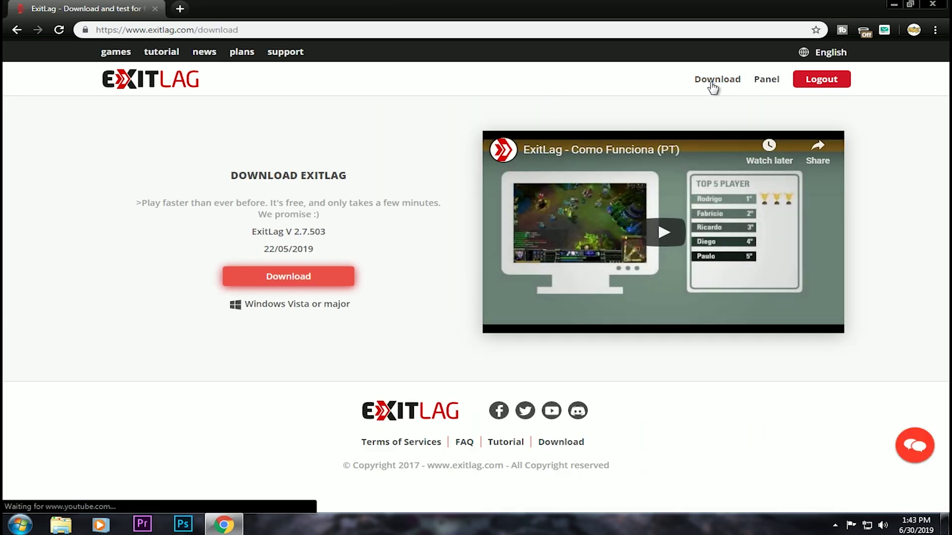
pyautogui.click(311, 276)
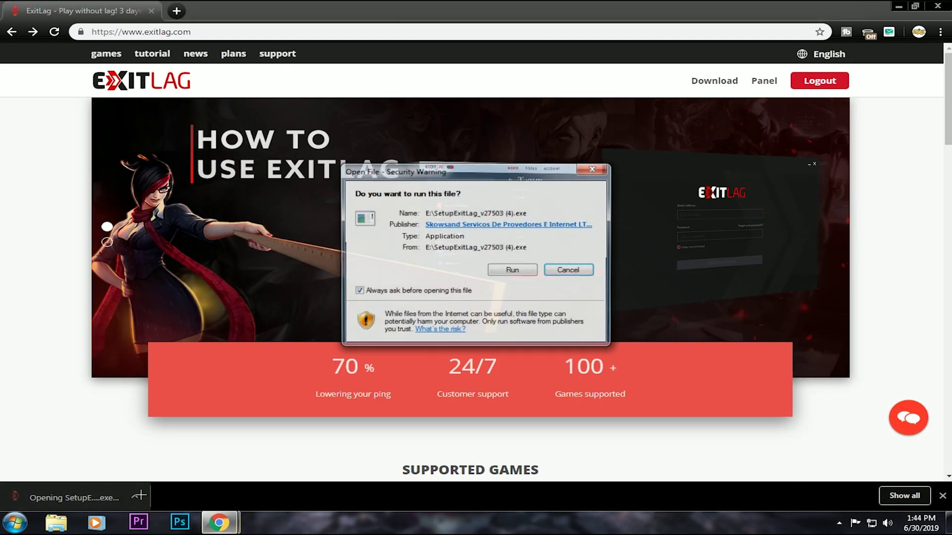
# Step: Run the downloaded setup file and install ExitLag into the existing C:\Program Files (x86)\ExitLag folder with a desktop shortcut
pyautogui.click(513, 270)
pyautogui.click(546, 279)
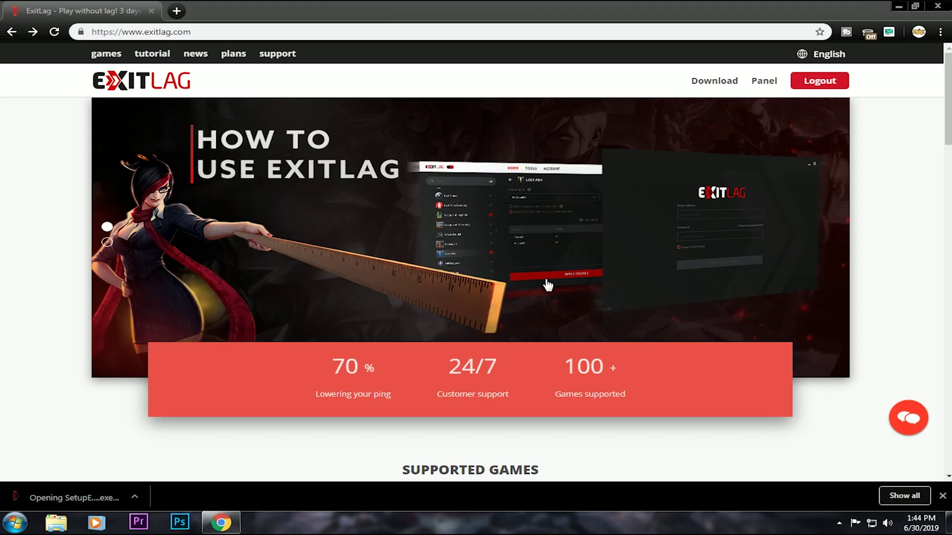
pyautogui.click(548, 354)
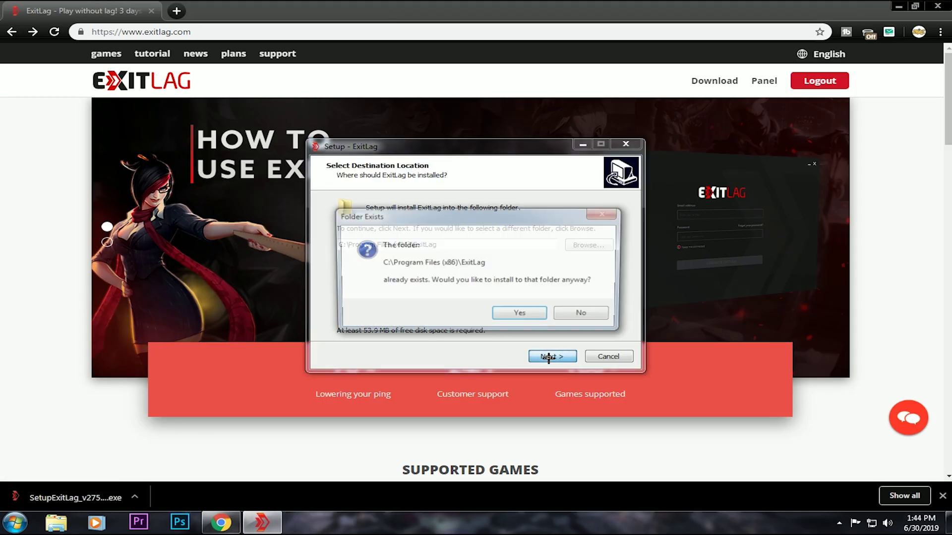
pyautogui.click(521, 319)
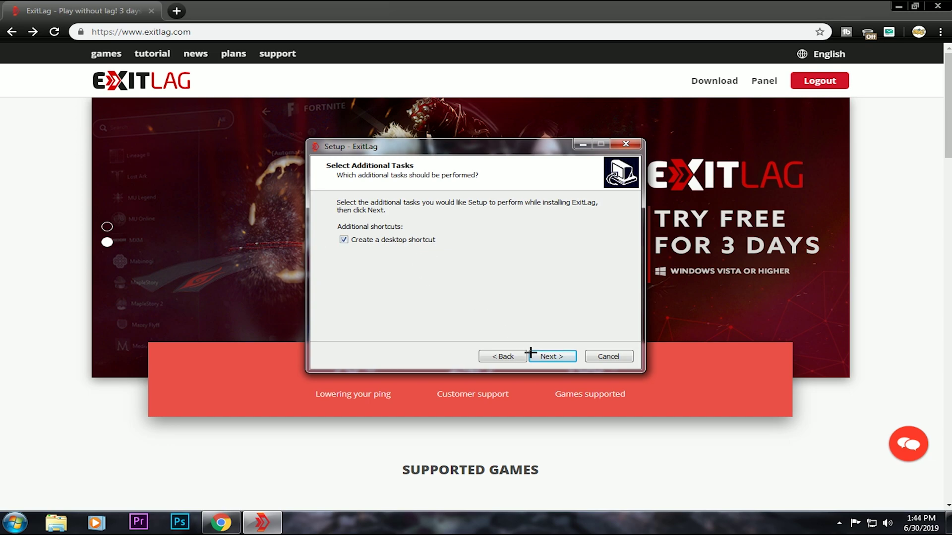
pyautogui.click(550, 356)
pyautogui.click(545, 356)
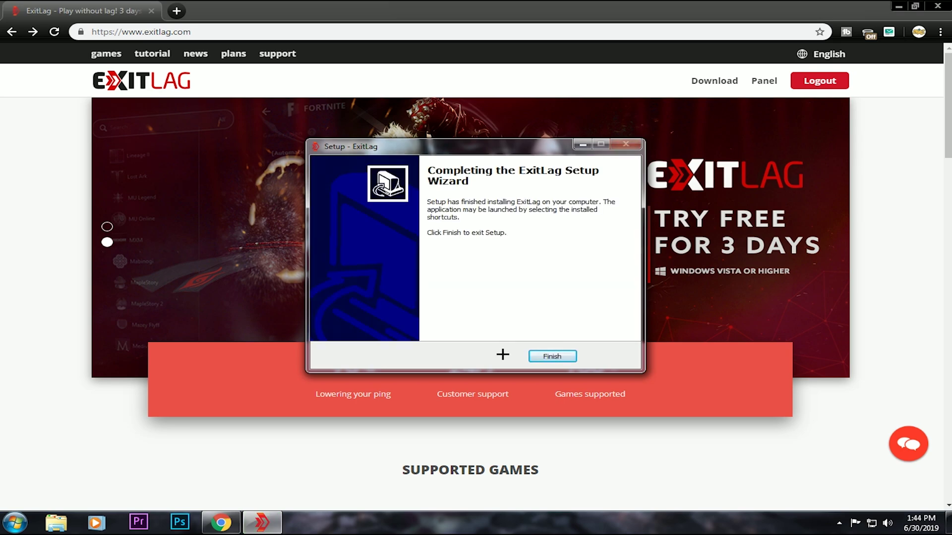
pyautogui.click(550, 358)
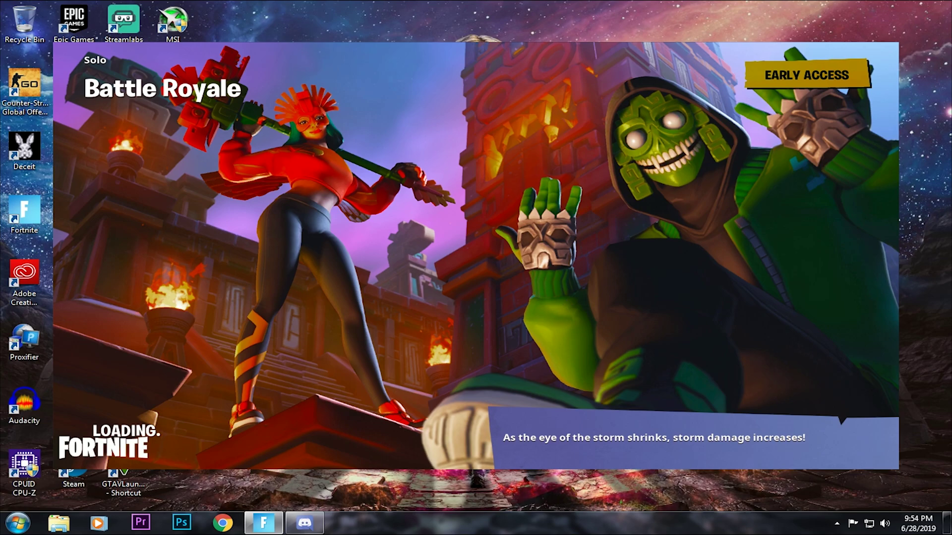
# Step: In the Fortnite solo match, run around the waiting area and jump from the Battle Bus to check the connection without ExitLag
pyautogui.click(837, 523)
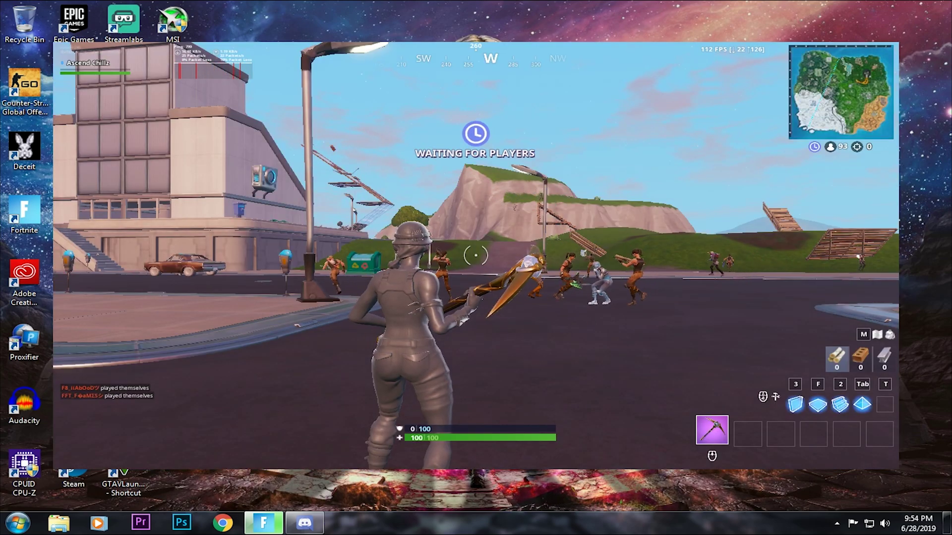
pyautogui.press('w')
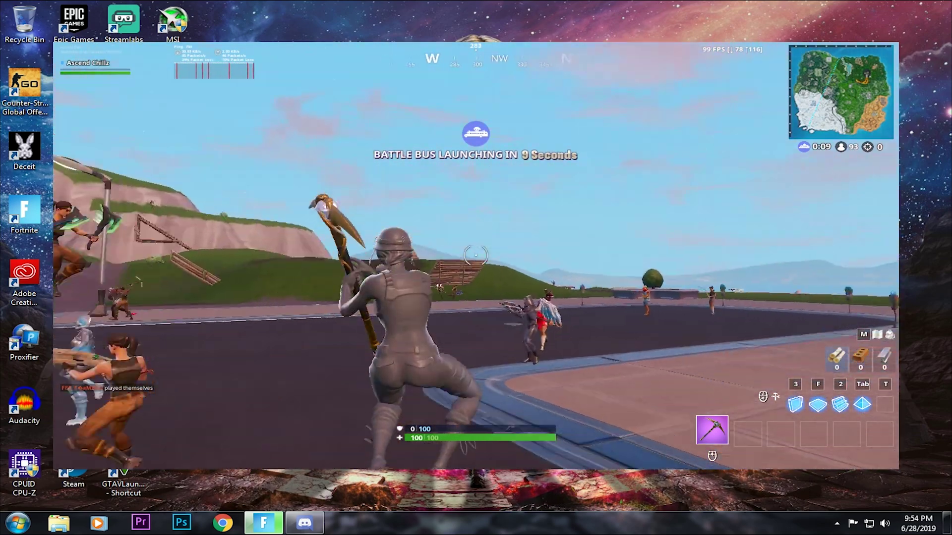
pyautogui.press('w')
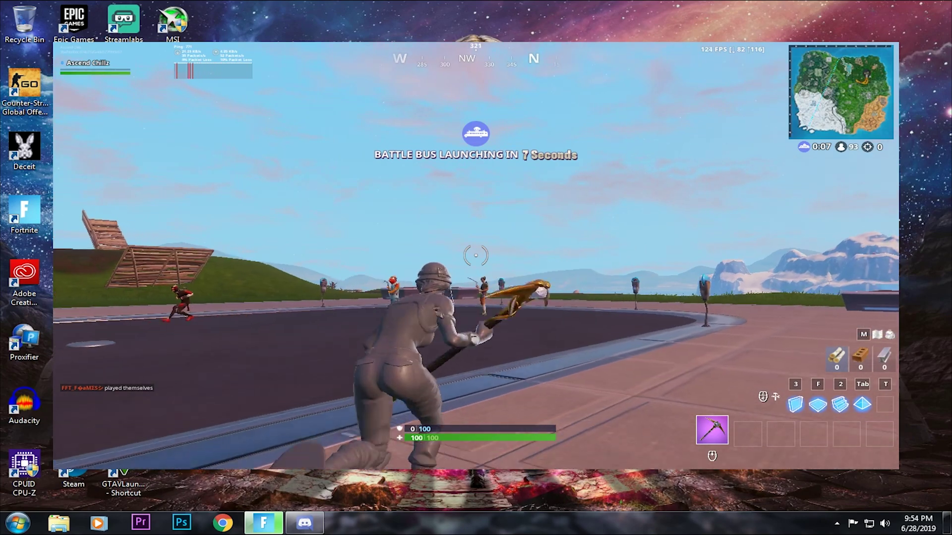
pyautogui.press('w')
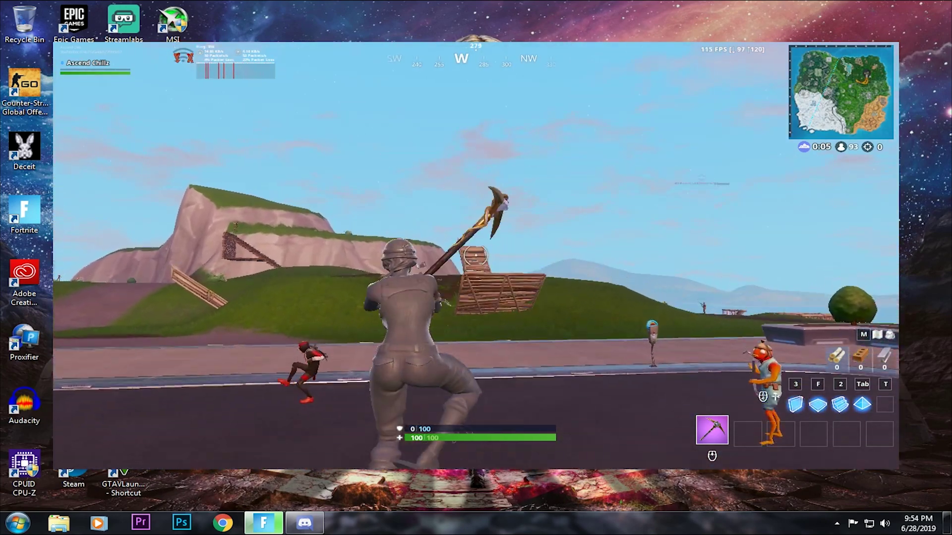
pyautogui.press('w')
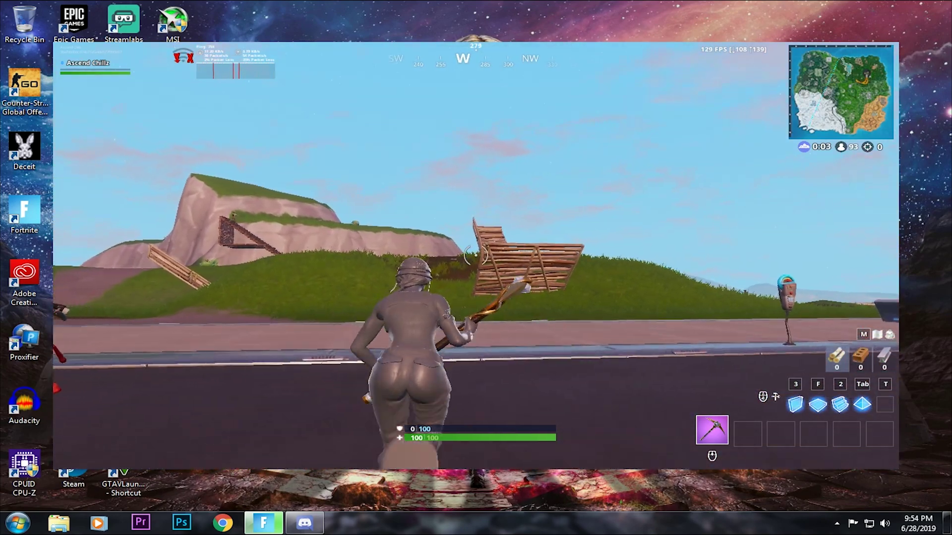
pyautogui.click(476, 255)
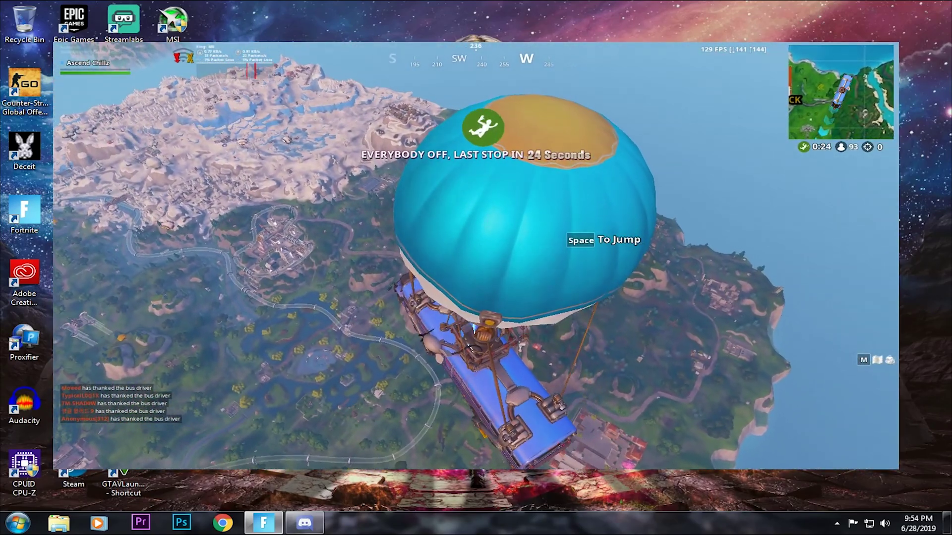
pyautogui.press('space')
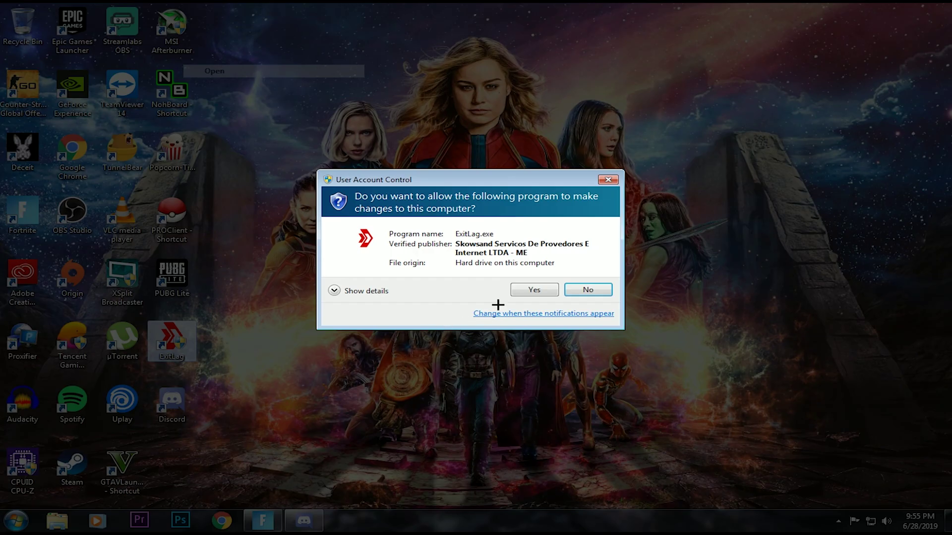
# Step: Allow ExitLag to make changes to the computer so that it launches
pyautogui.click(516, 291)
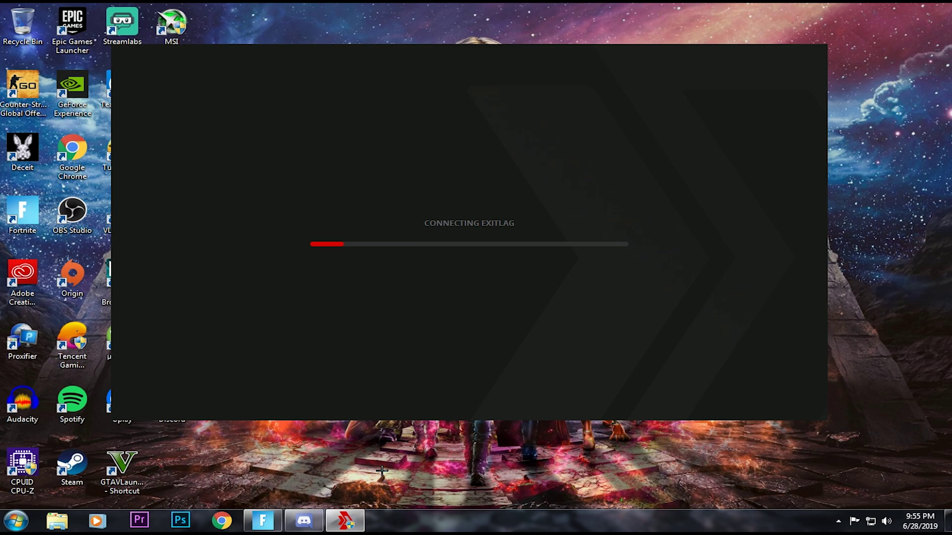
pyautogui.rightClick(524, 476)
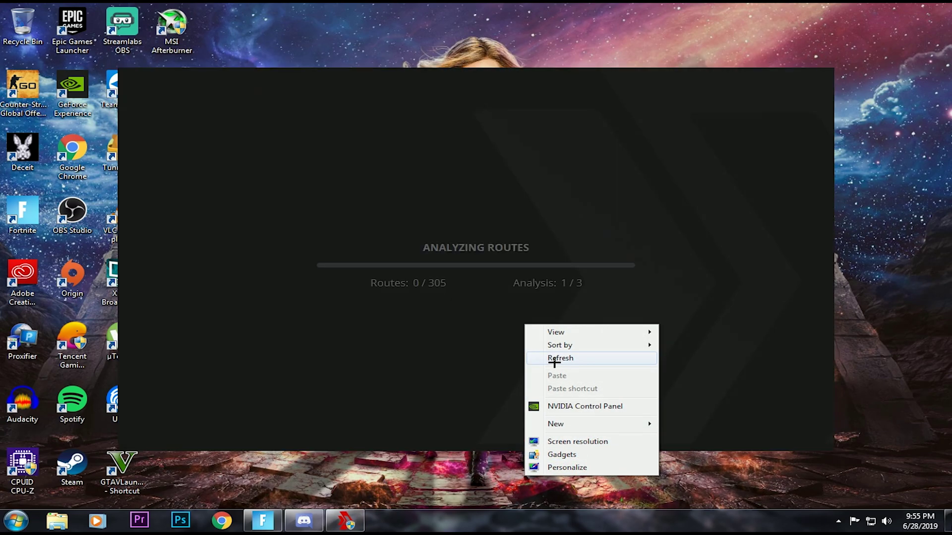
pyautogui.click(554, 359)
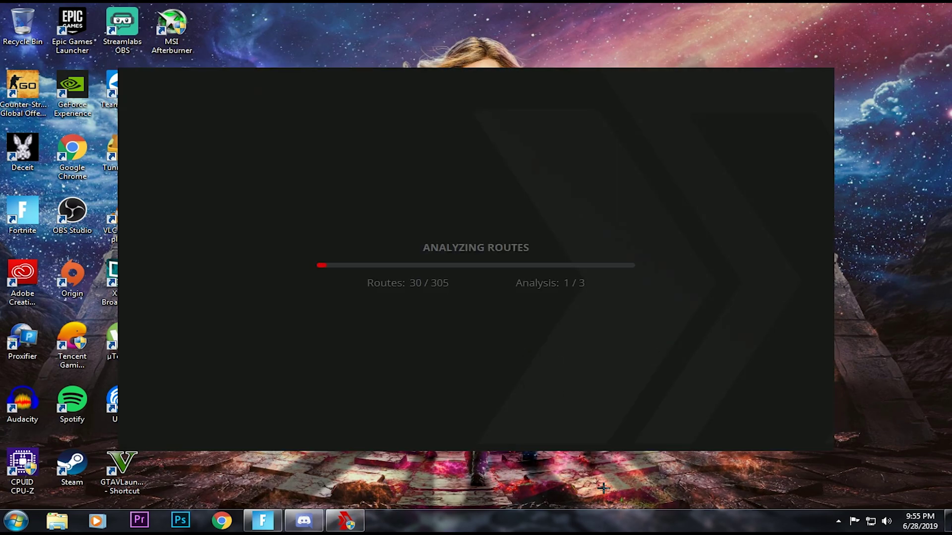
pyautogui.rightClick(604, 489)
pyautogui.click(636, 370)
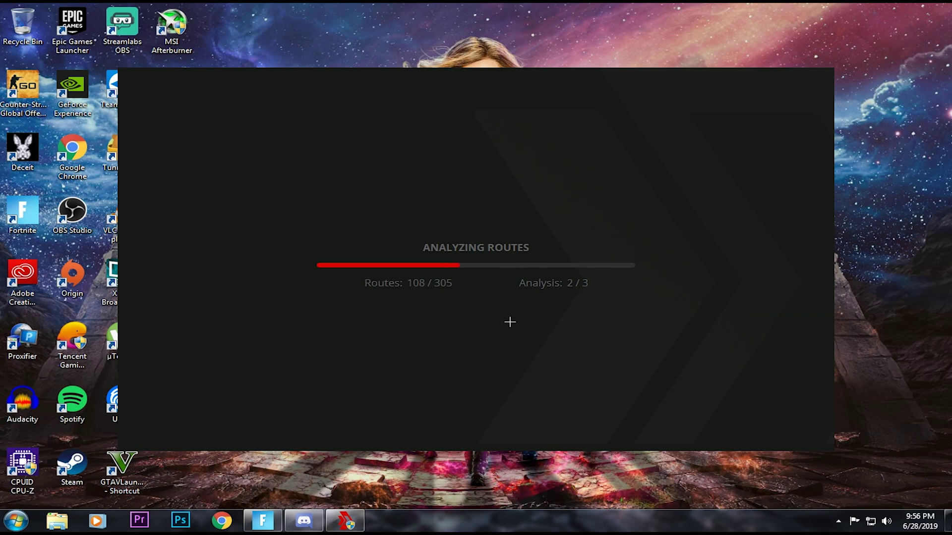
pyautogui.rightClick(539, 467)
pyautogui.click(594, 348)
pyautogui.click(263, 520)
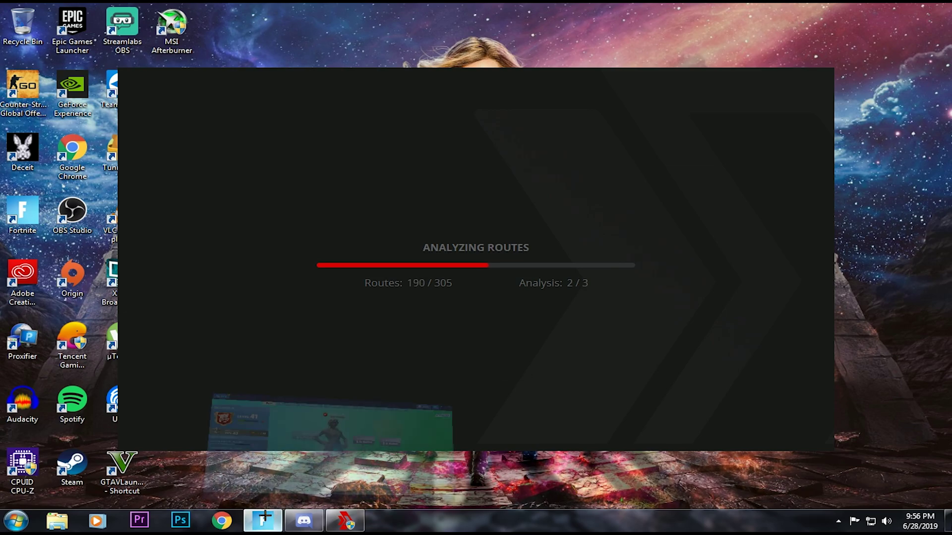
pyautogui.click(265, 518)
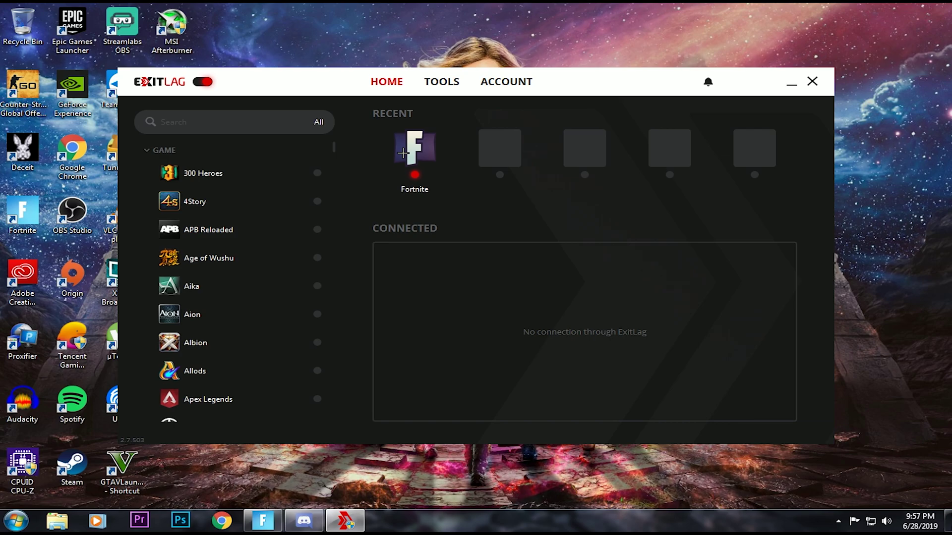
# Step: Select Fortnite among the recent games, choose SG Singapore01 as the game region, and apply the routes
pyautogui.click(418, 145)
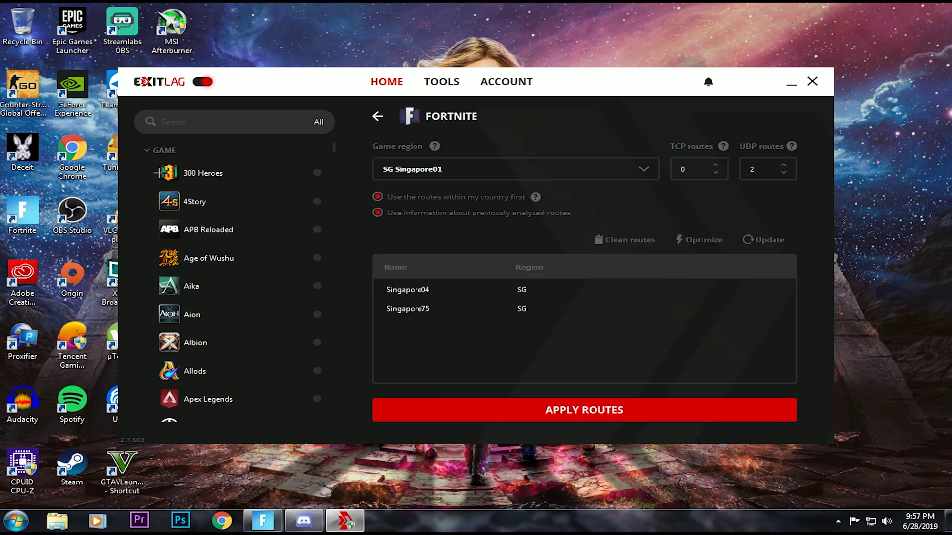
pyautogui.click(468, 171)
pyautogui.scroll(-5, 445, 346)
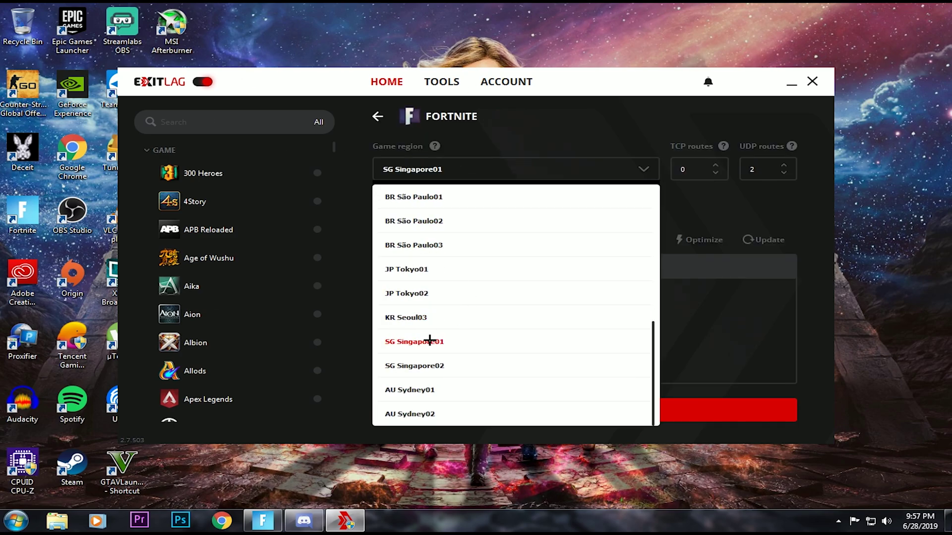
pyautogui.click(436, 342)
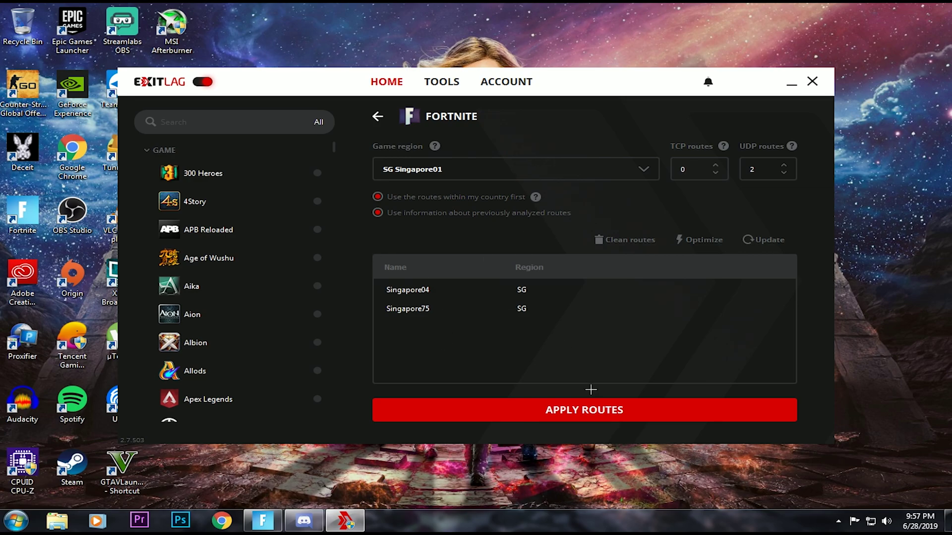
pyautogui.click(592, 410)
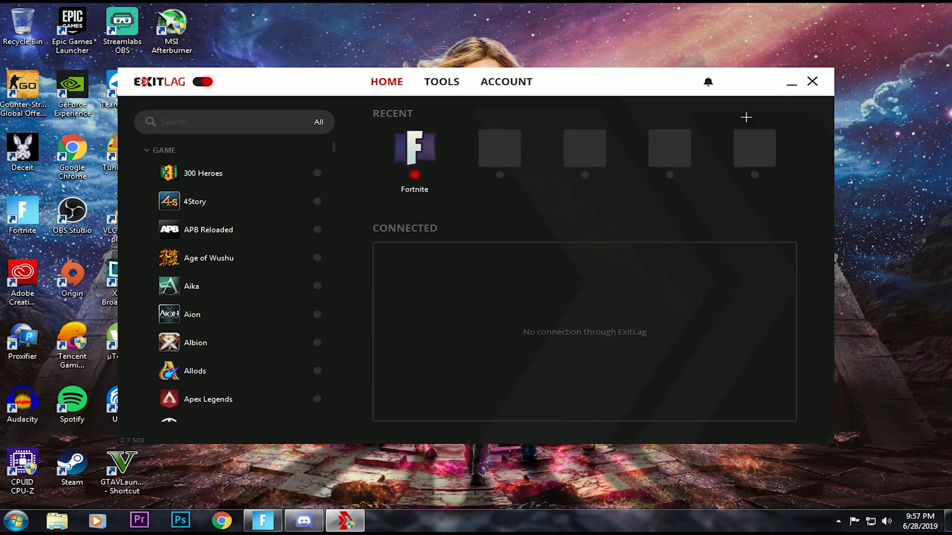
# Step: Switch to Fortnite and check the matchmaking region and its ping in the game settings
pyautogui.click(263, 521)
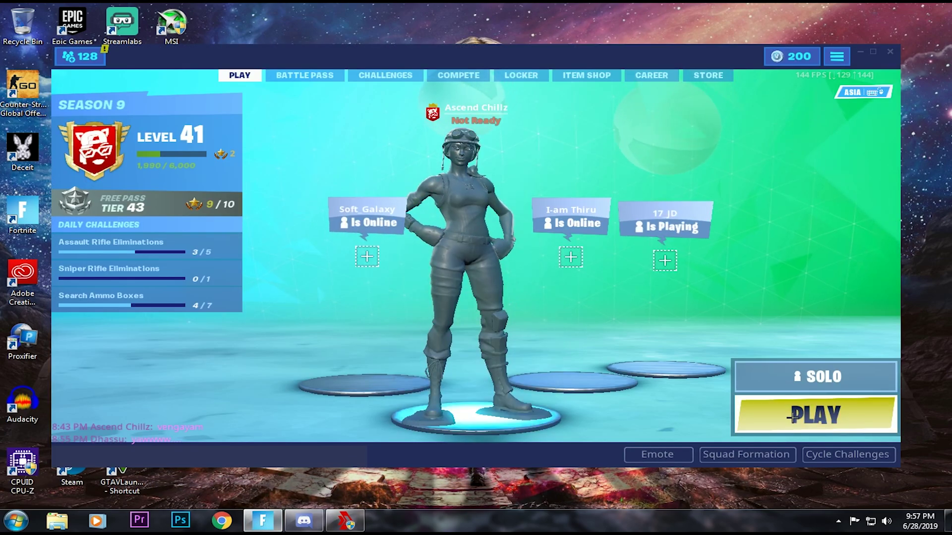
pyautogui.click(837, 56)
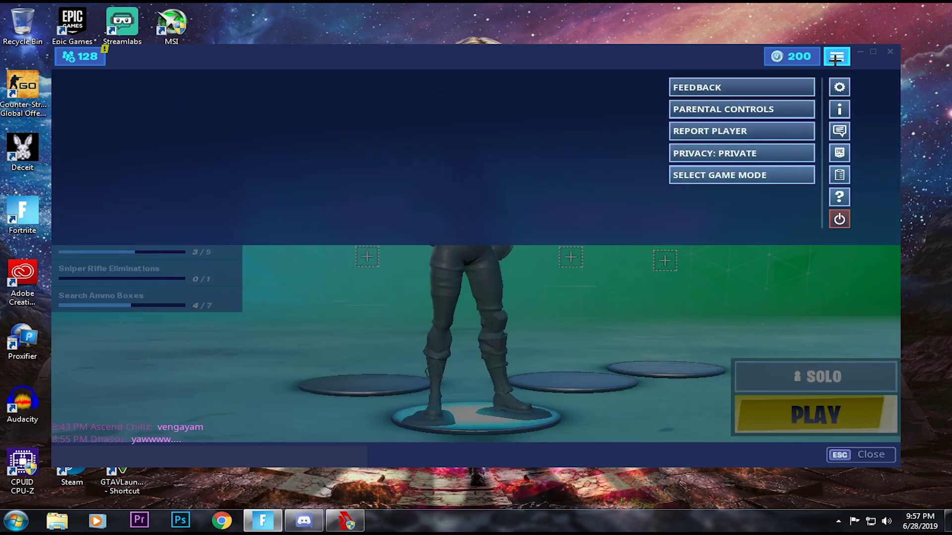
pyautogui.click(839, 86)
pyautogui.click(374, 59)
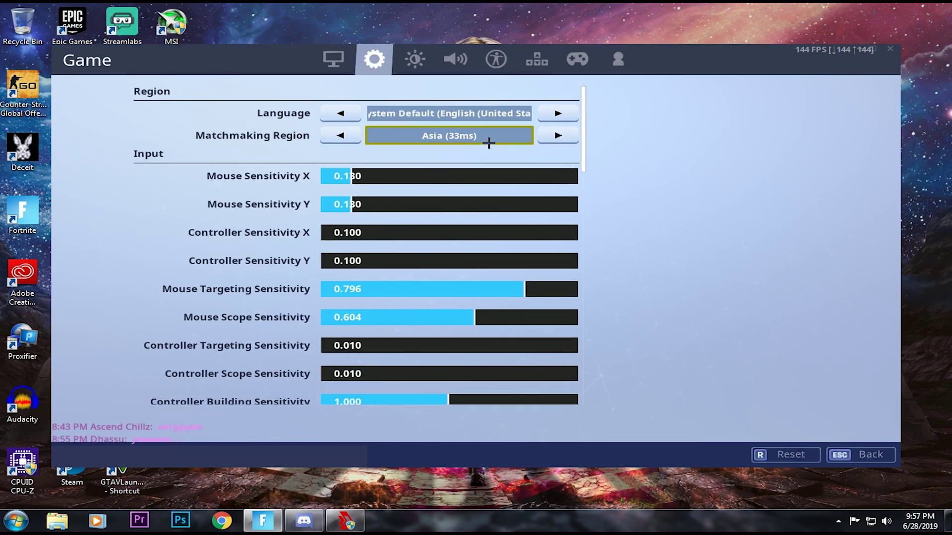
pyautogui.click(861, 455)
# Step: Start matchmaking for a solo match
pyautogui.click(845, 422)
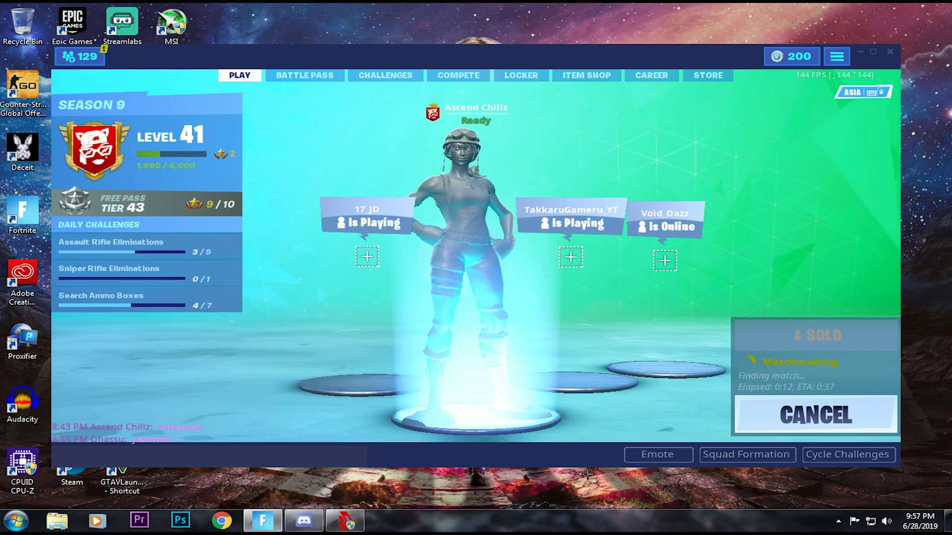
pyautogui.rightClick(610, 401)
pyautogui.click(615, 364)
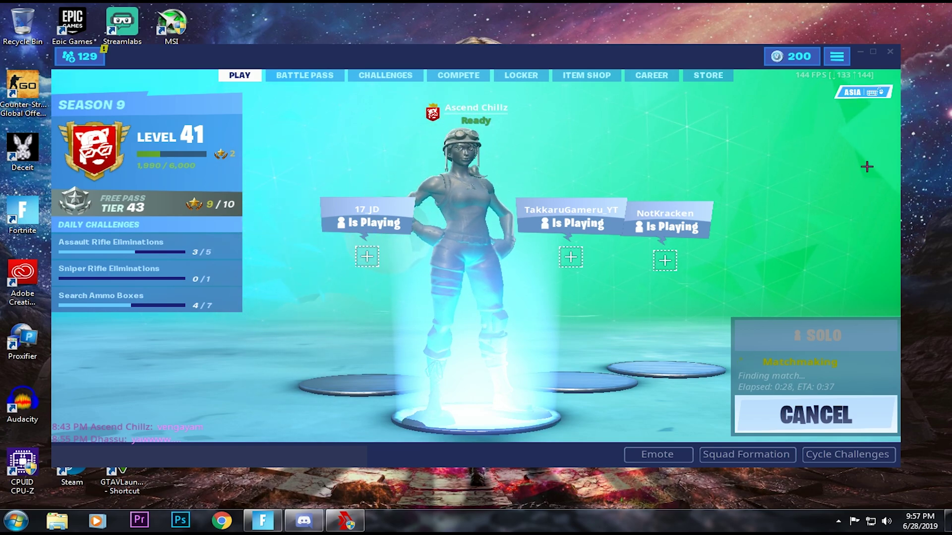
# Step: View the creator code entered in the Item Shop's Support a Creator dialog and return to the lobby
pyautogui.click(710, 77)
pyautogui.click(652, 74)
pyautogui.click(606, 75)
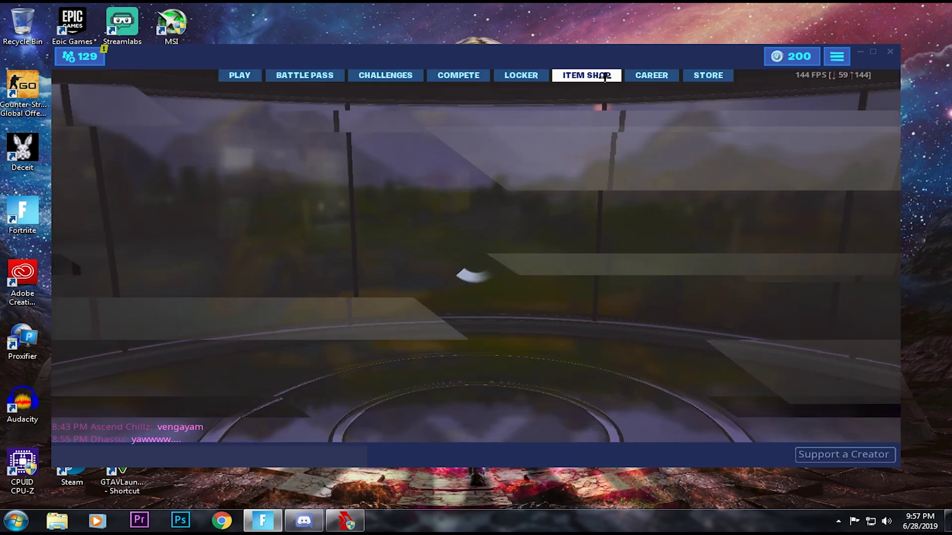
pyautogui.click(818, 454)
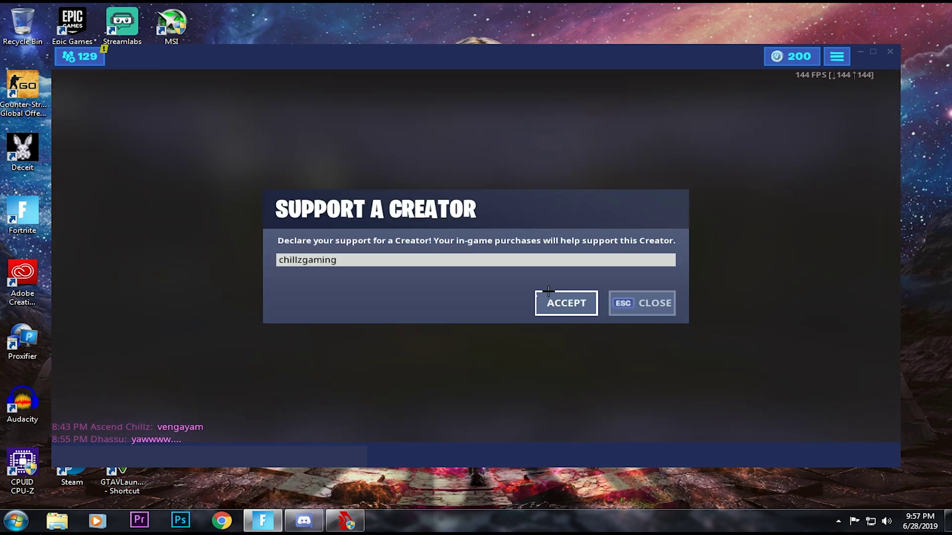
pyautogui.click(640, 305)
pyautogui.press('Escape')
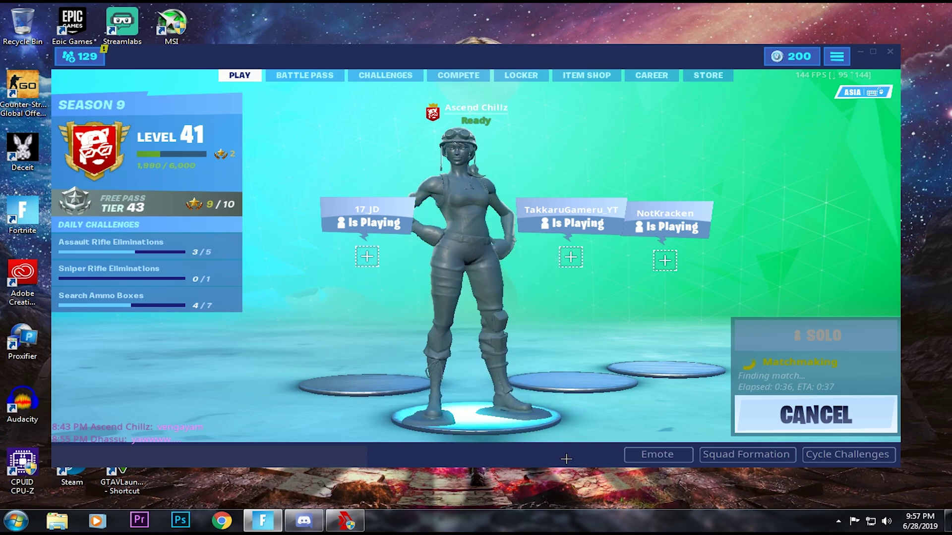
pyautogui.rightClick(594, 480)
pyautogui.click(615, 361)
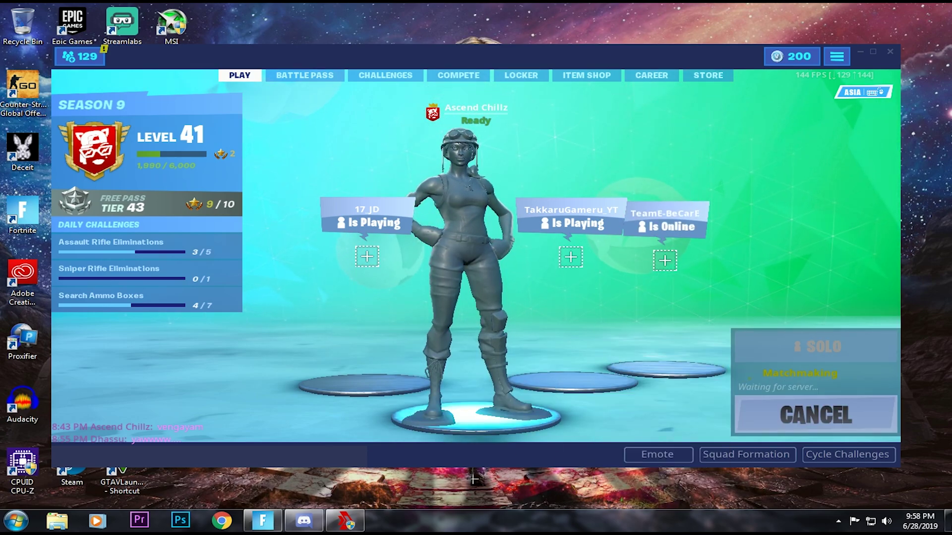
# Step: Switch to ExitLag and reposition its window over the loading game to check Fortnite's connection latency
pyautogui.click(345, 520)
pyautogui.moveTo(555, 98); pyautogui.dragTo(263, 149)
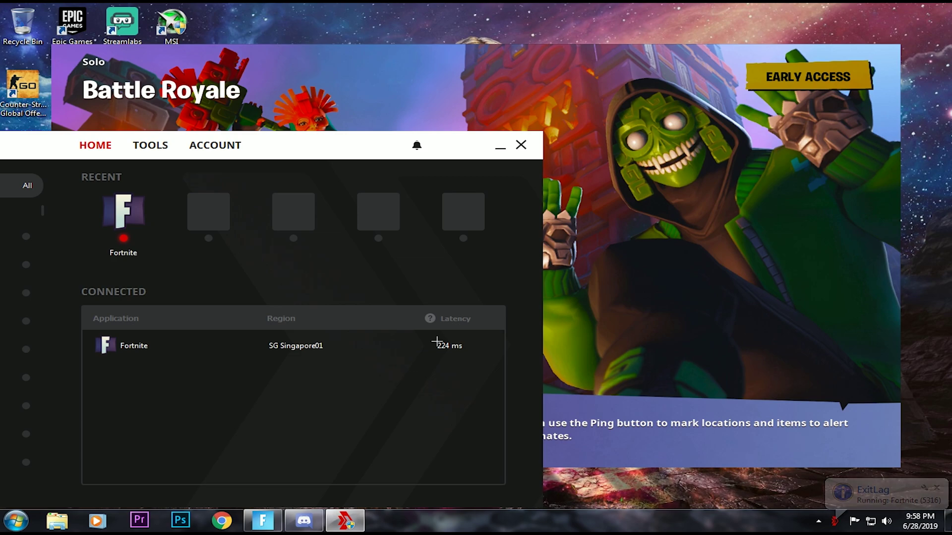
pyautogui.moveTo(285, 149); pyautogui.dragTo(714, 90)
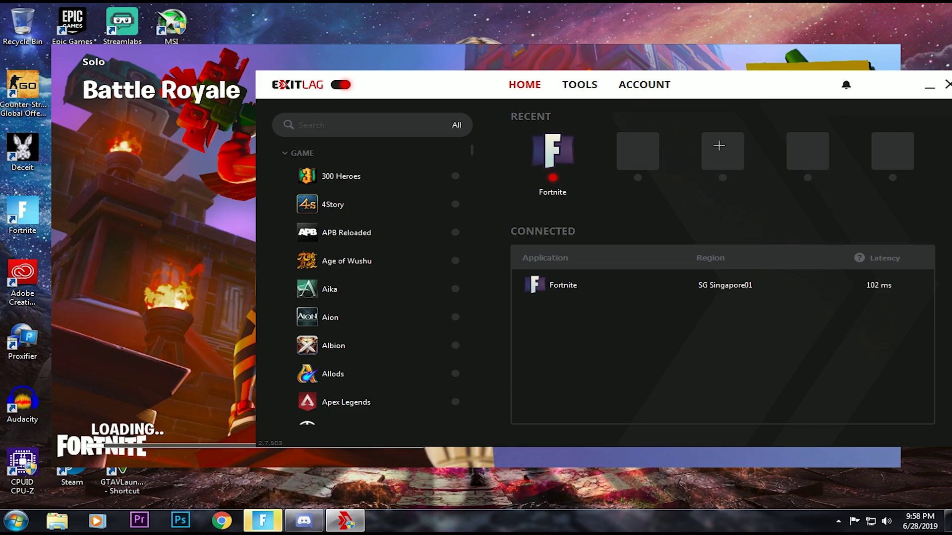